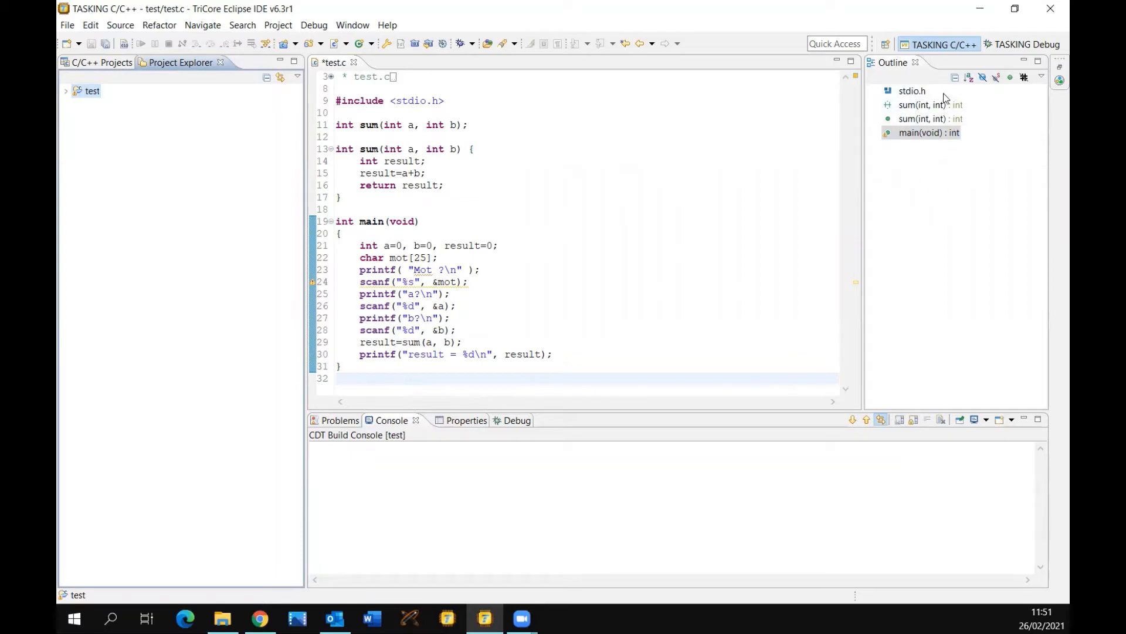
- Duplicate the #include <stdio.h> line directly below the original in test.c, and delete the copy again
{"action": "left_click", "coordinate": [456, 103]}
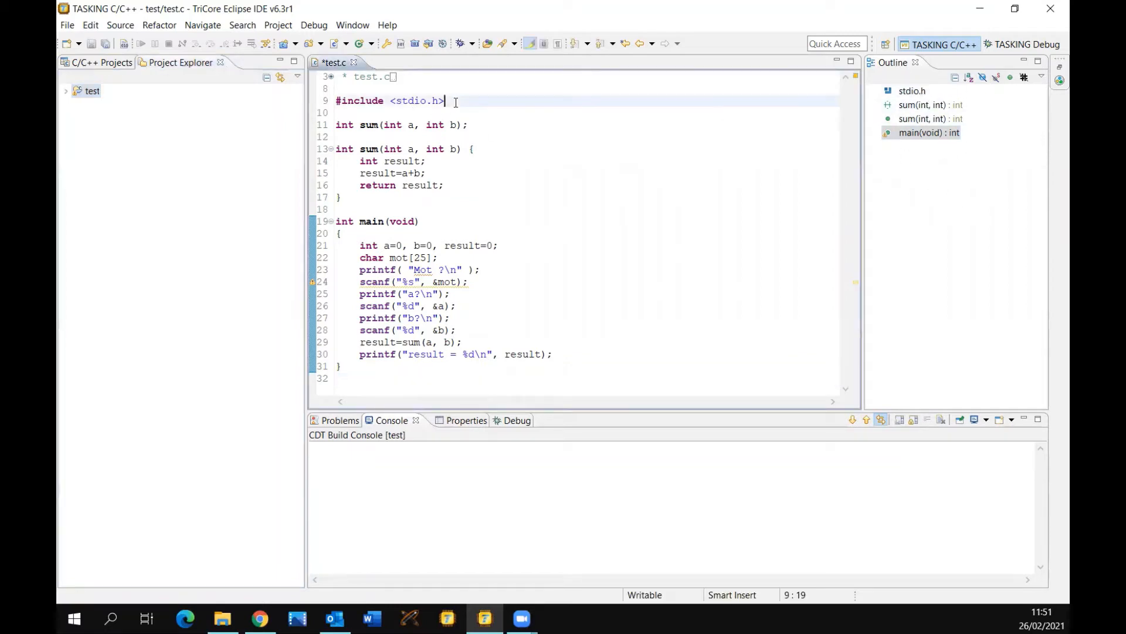
{"action": "left_click_drag", "start_coordinate": [446, 101], "coordinate": [337, 101]}
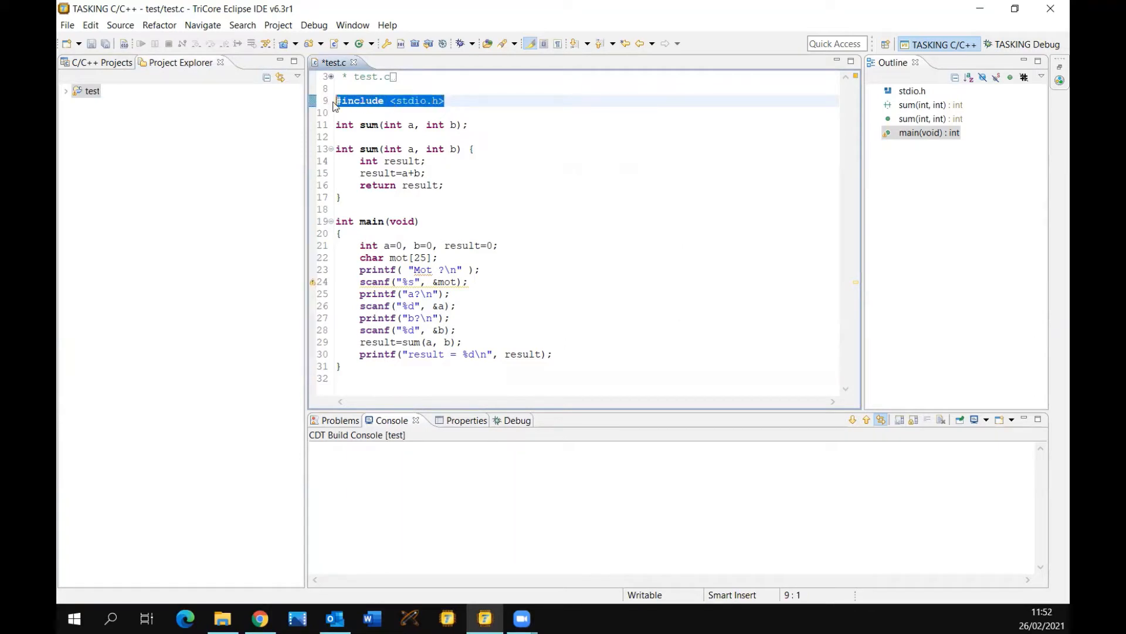
{"action": "key", "text": "ctrl+c"}
{"action": "key", "text": "End"}
{"action": "key", "text": "Return"}
{"action": "key", "text": "ctrl+v"}
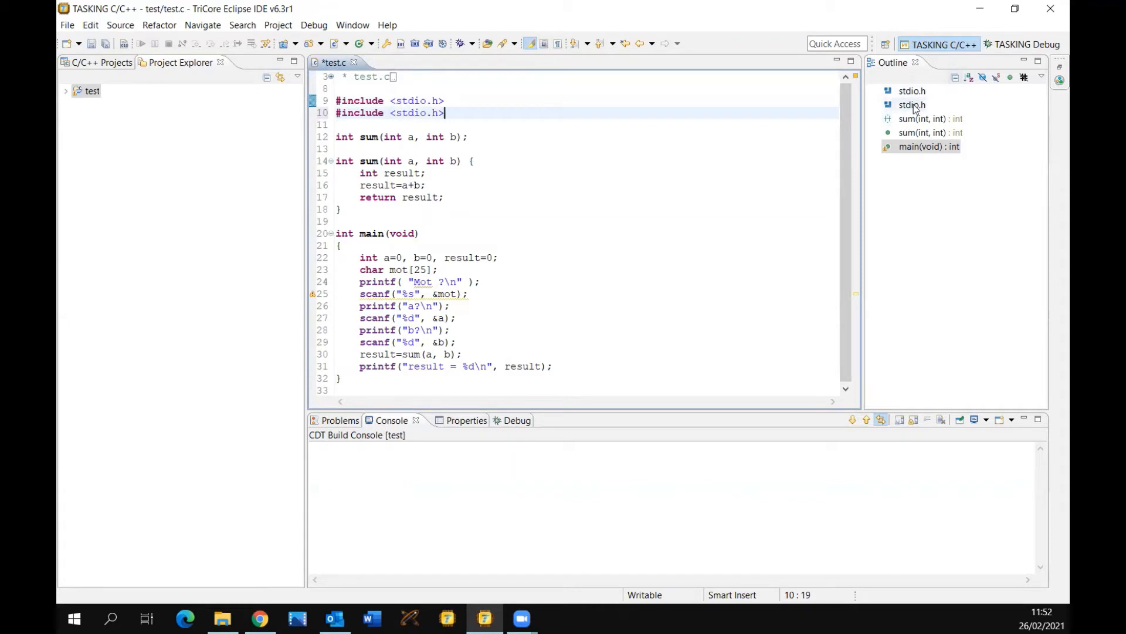
{"action": "left_click", "coordinate": [456, 102], "text": "shift"}
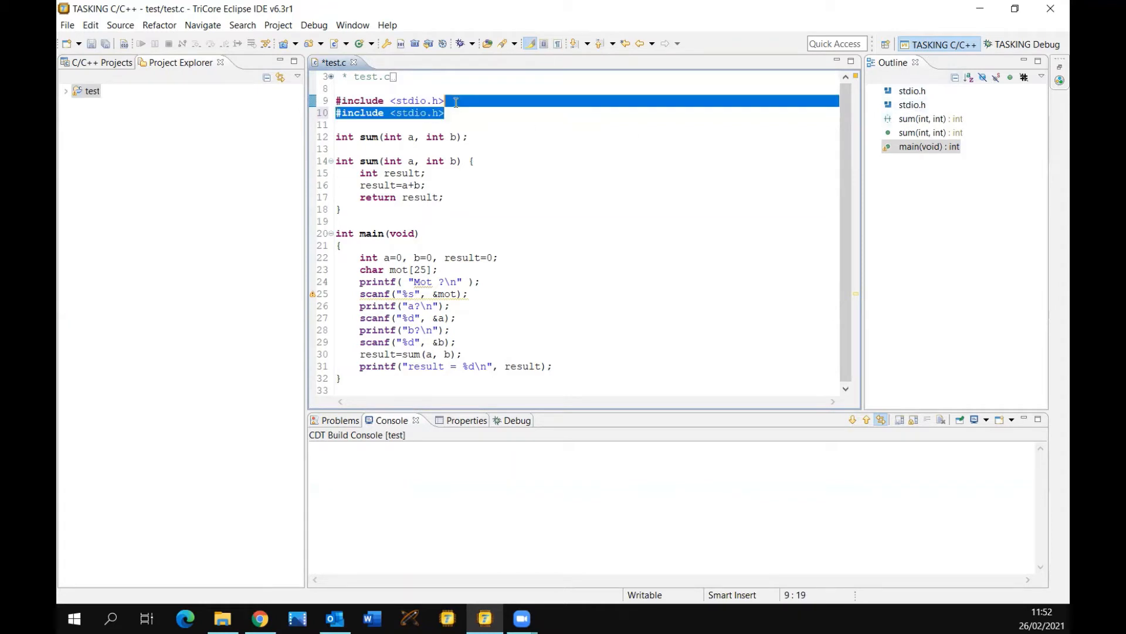
{"action": "key", "text": "Delete"}
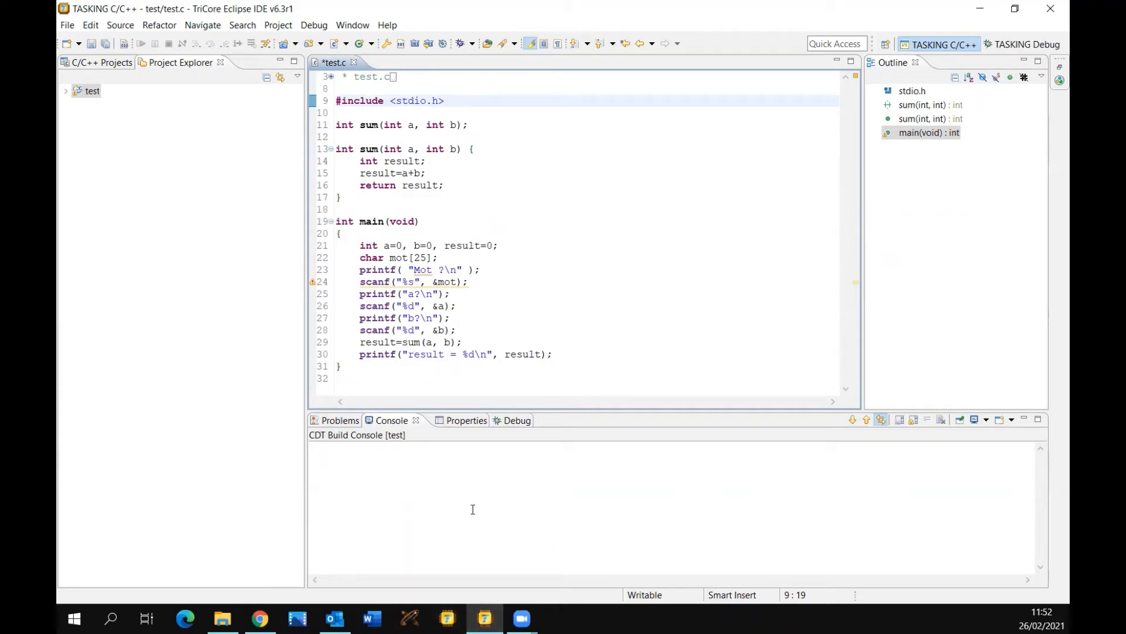
- Build the test project, list the reported problems and inspect the warning marker on the scanf line for mot
{"action": "left_click", "coordinate": [429, 45]}
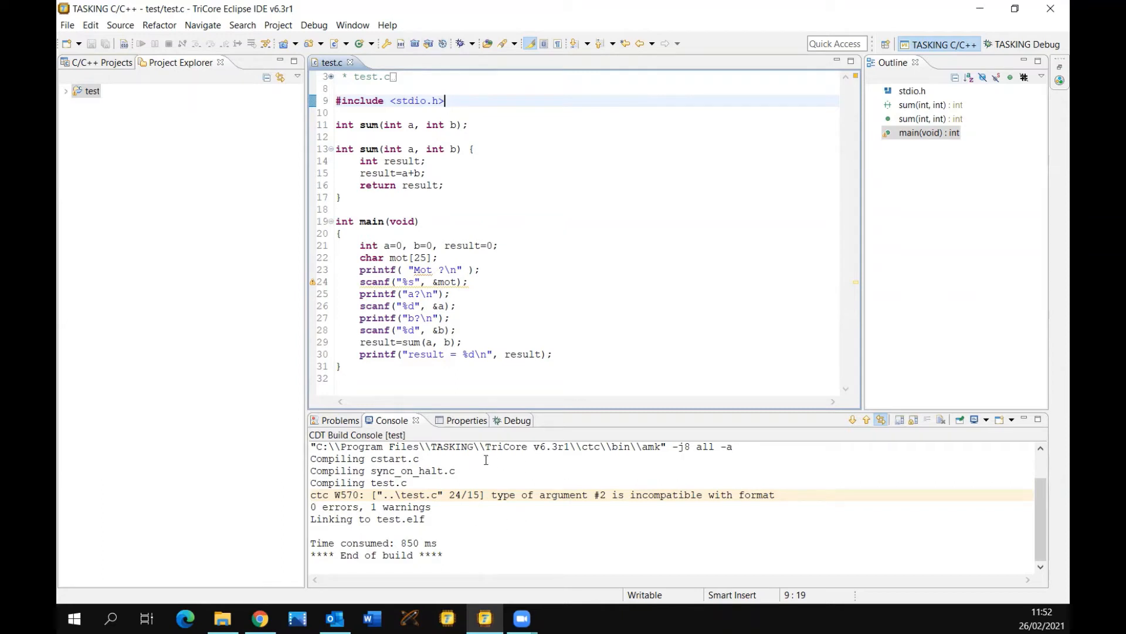
{"action": "left_click", "coordinate": [340, 421]}
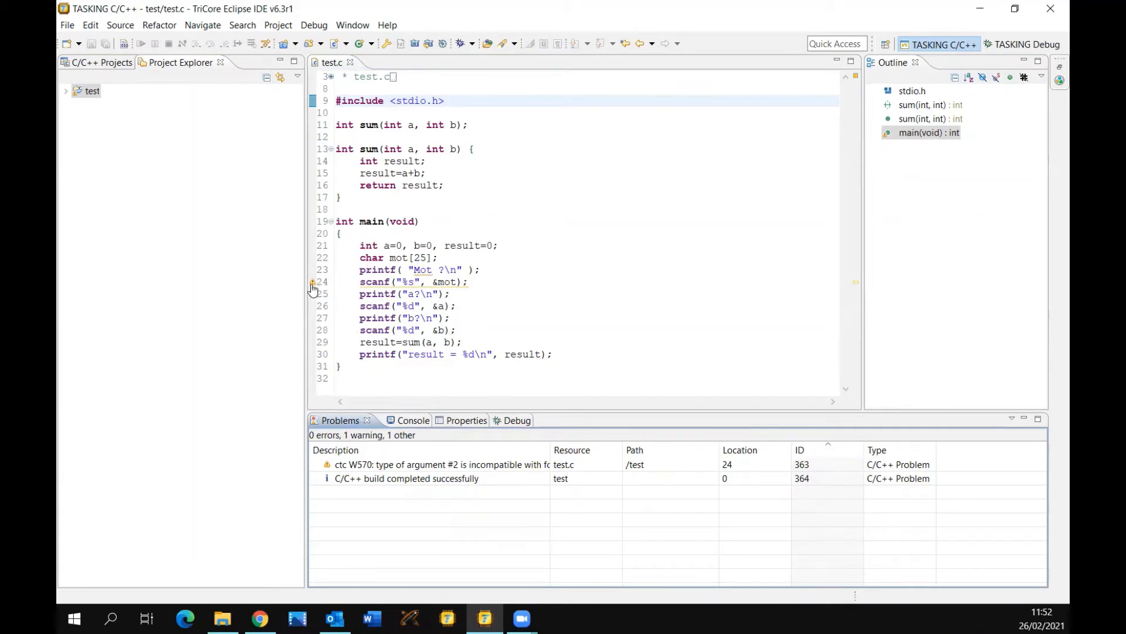
{"action": "mouse_move", "coordinate": [312, 288]}
- Open the test project's properties in a maximized window and review the Linked Resources, Resource Filters and Builders pages
{"action": "left_click", "coordinate": [282, 26]}
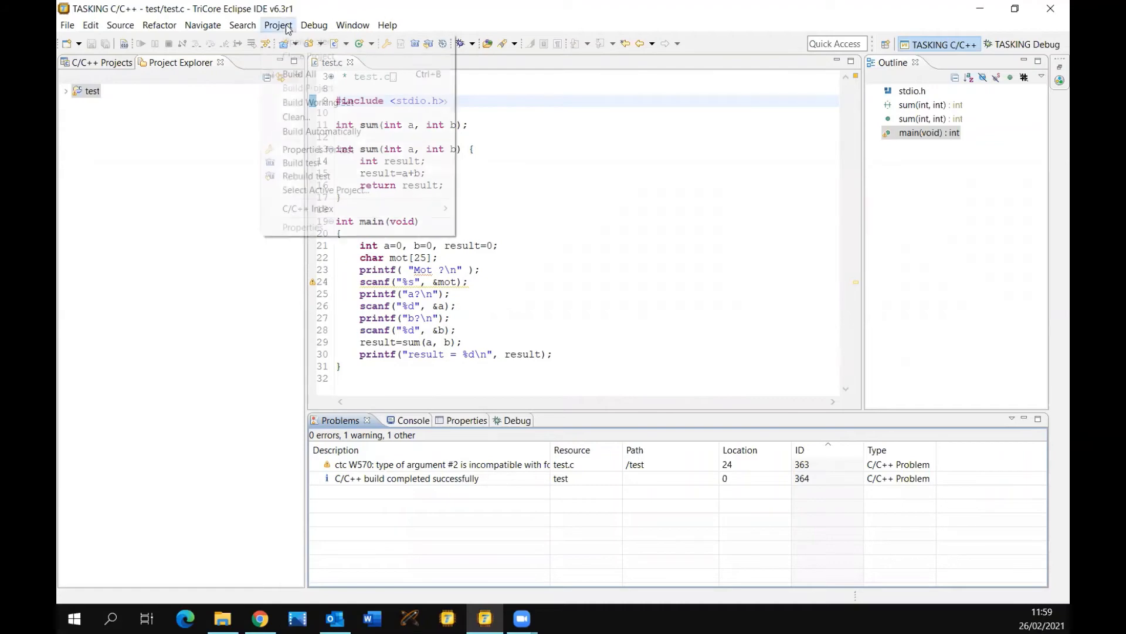
{"action": "left_click", "coordinate": [342, 149]}
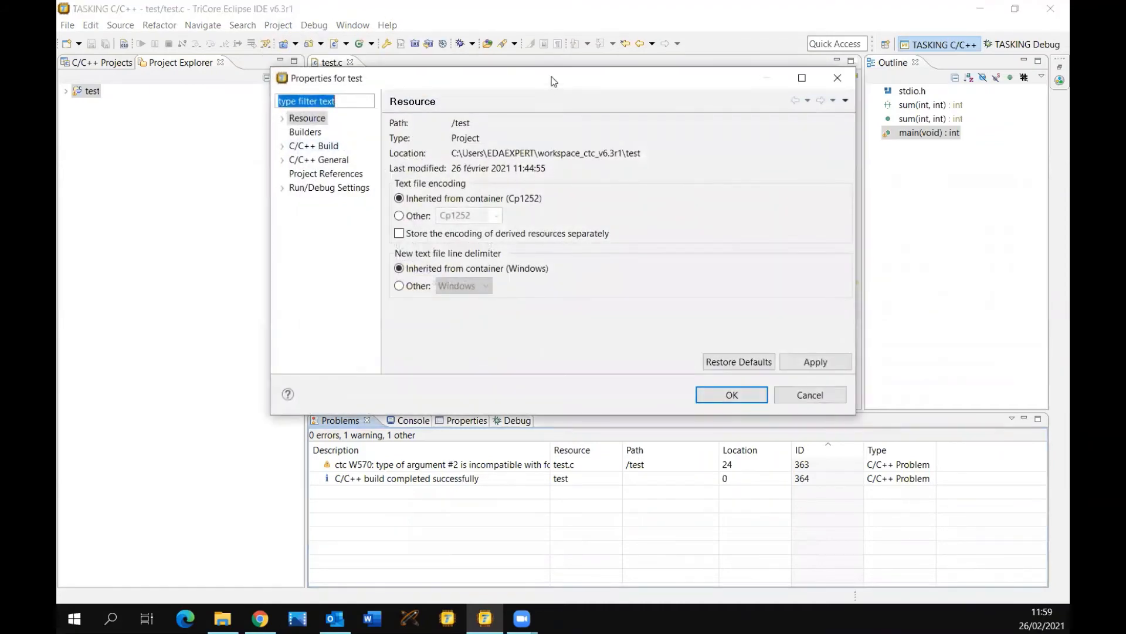
{"action": "double_click", "coordinate": [558, 78]}
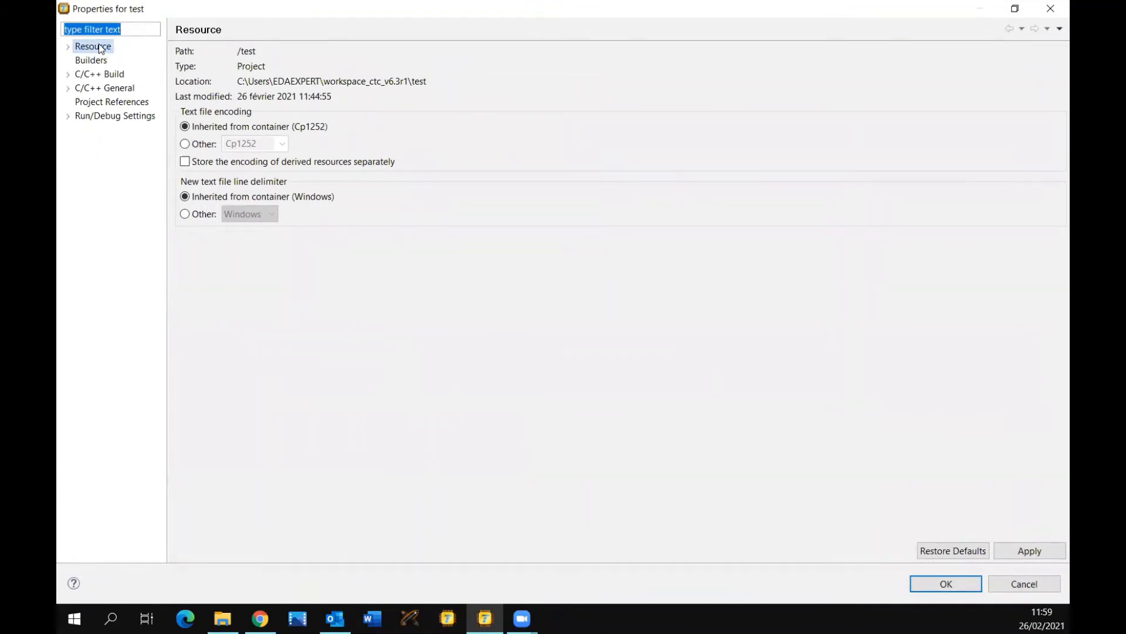
{"action": "left_click", "coordinate": [67, 47]}
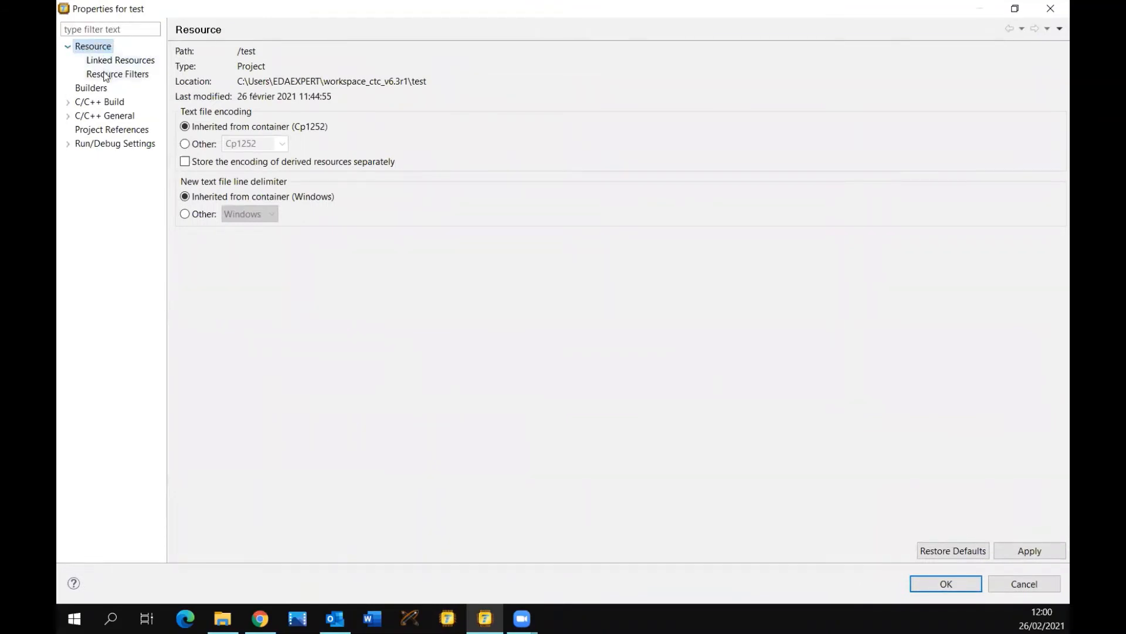
{"action": "left_click", "coordinate": [125, 62]}
{"action": "left_click", "coordinate": [108, 74]}
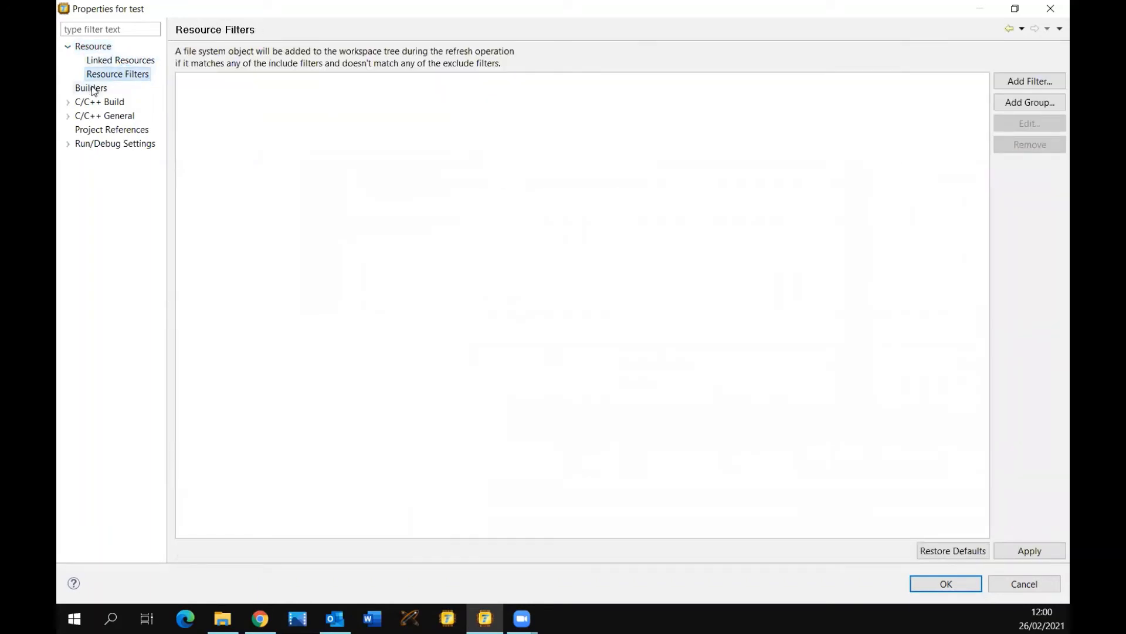
{"action": "left_click", "coordinate": [93, 90]}
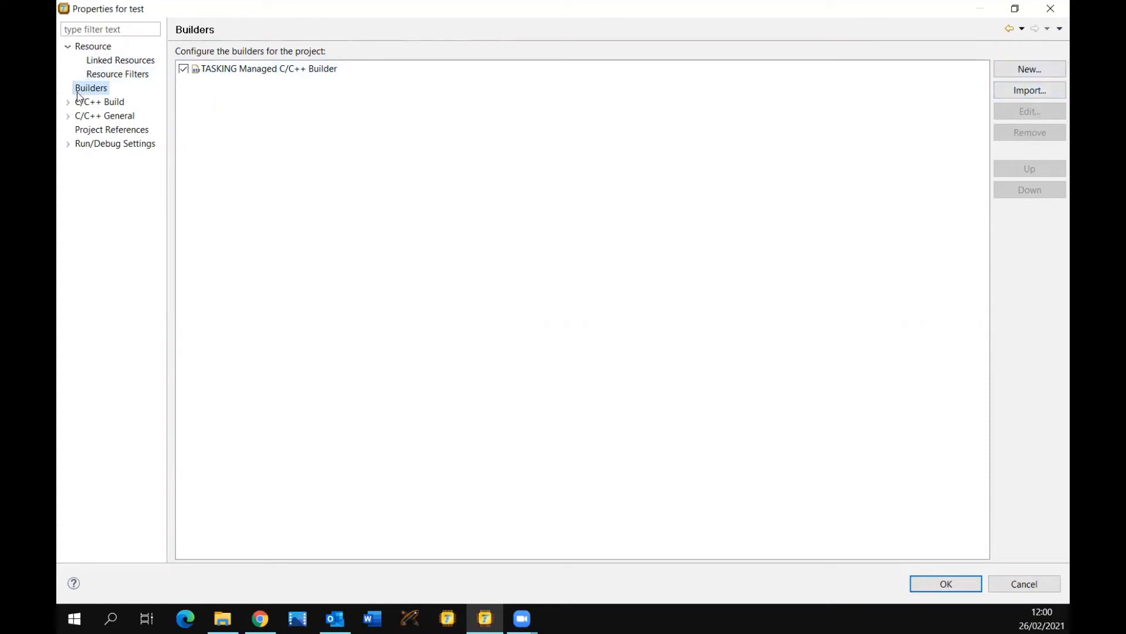
- Review the C/C++ Build processor selection and memory configuration of the test project
{"action": "left_click", "coordinate": [68, 47]}
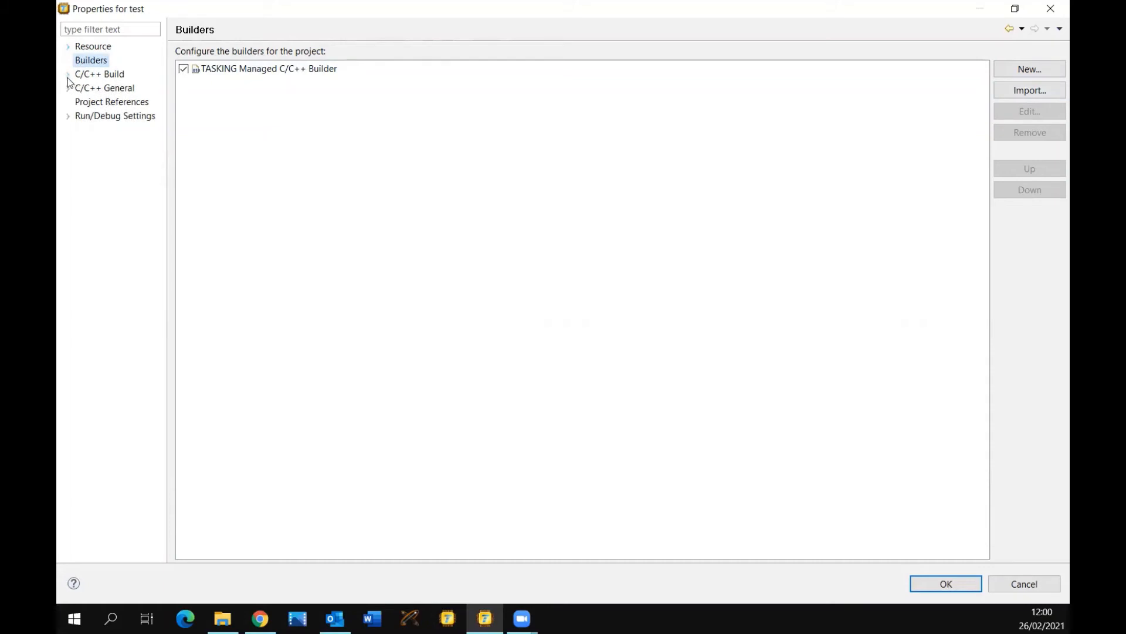
{"action": "left_click", "coordinate": [68, 74]}
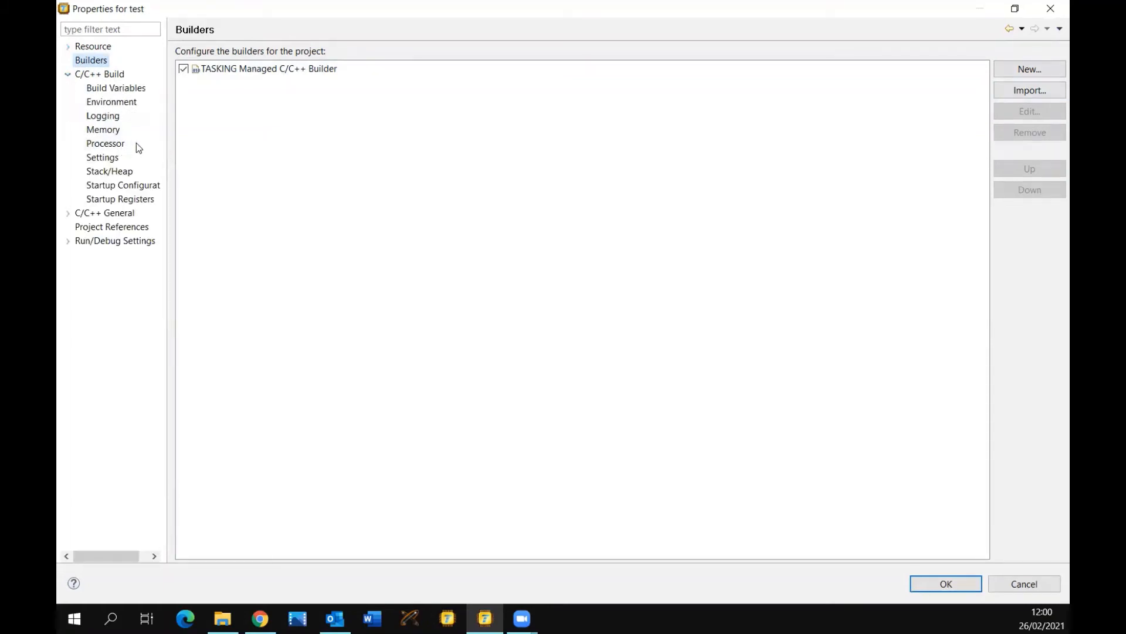
{"action": "left_click", "coordinate": [106, 147]}
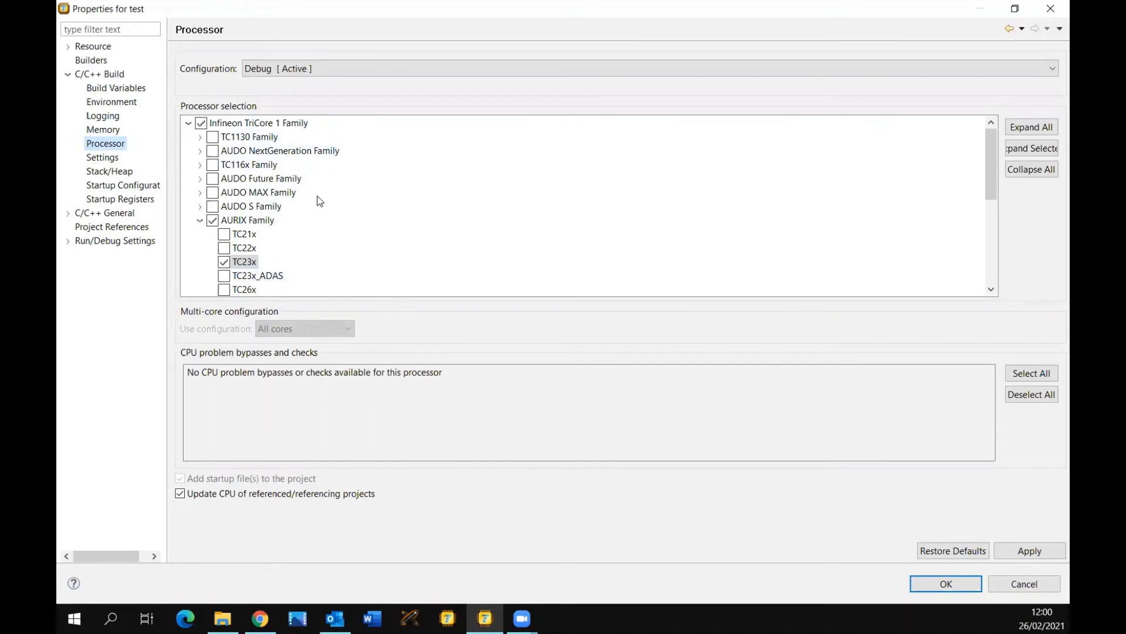
{"action": "left_click", "coordinate": [104, 131]}
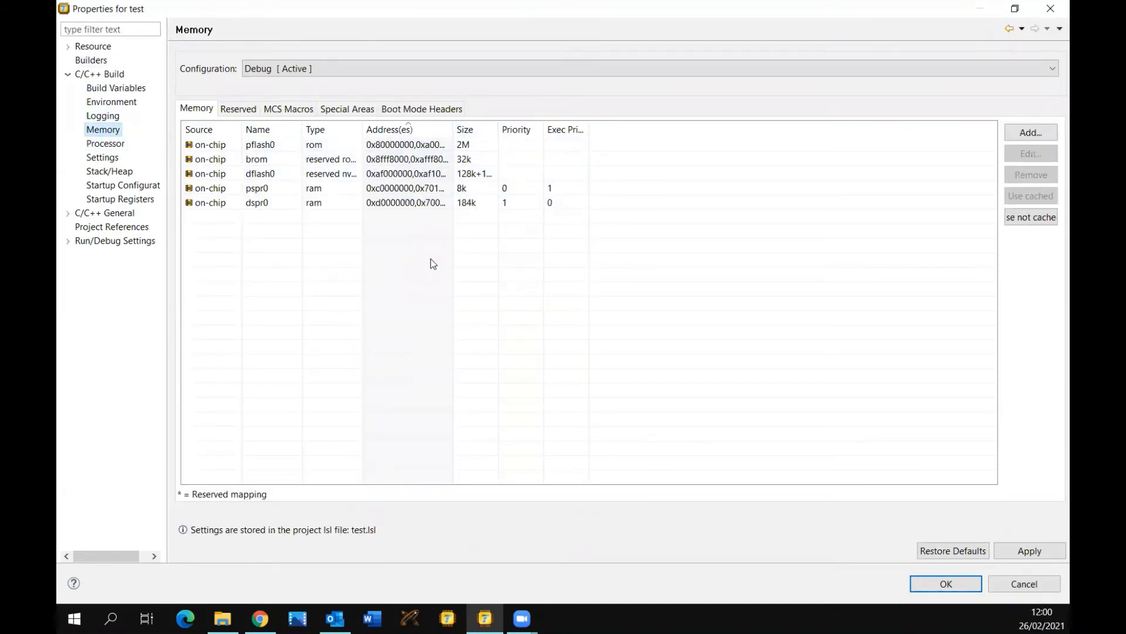
- Try Custom MISRA C checking in the C/C++ compiler tool settings, and set it back to Disabled
{"action": "left_click", "coordinate": [106, 159]}
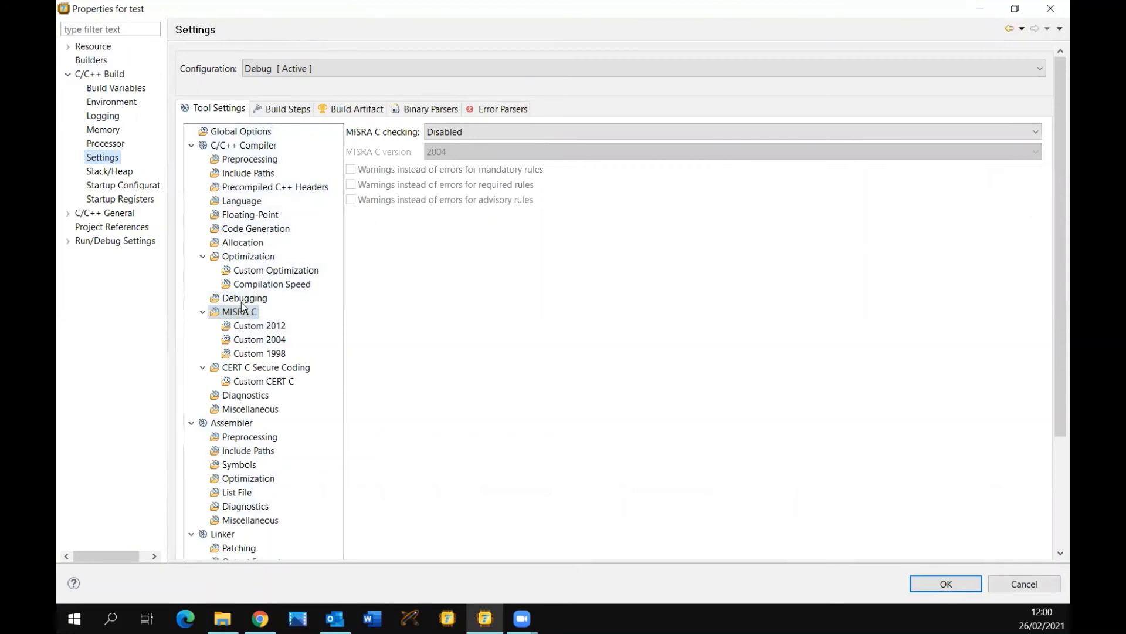
{"action": "scroll", "coordinate": [242, 306], "scroll_direction": "down", "scroll_amount": 3}
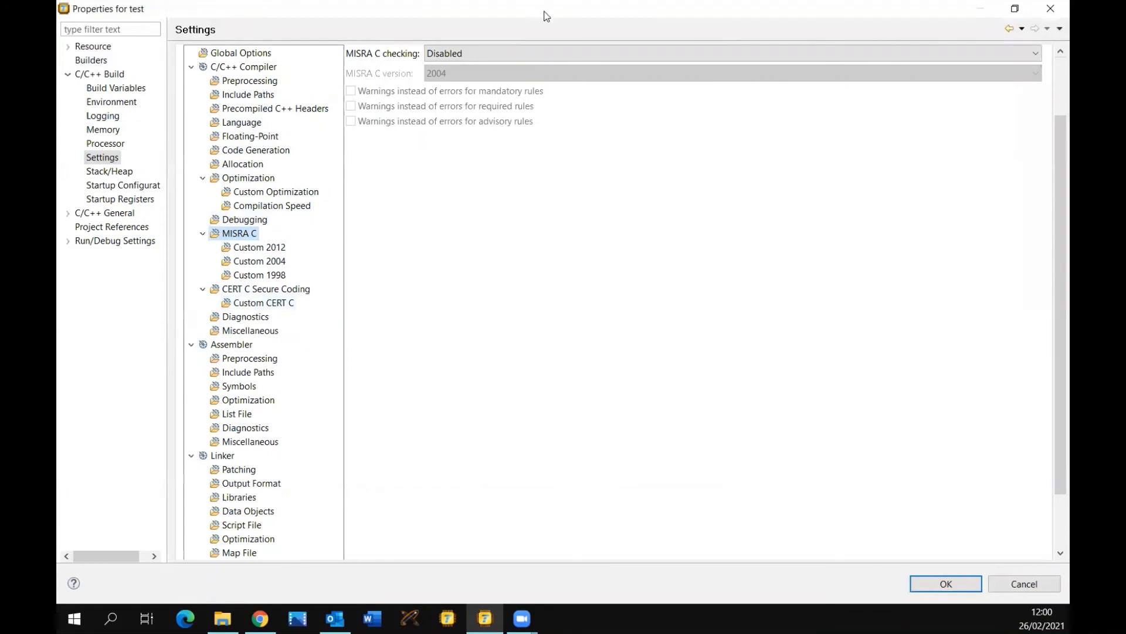
{"action": "left_click", "coordinate": [544, 54]}
{"action": "left_click", "coordinate": [449, 107]}
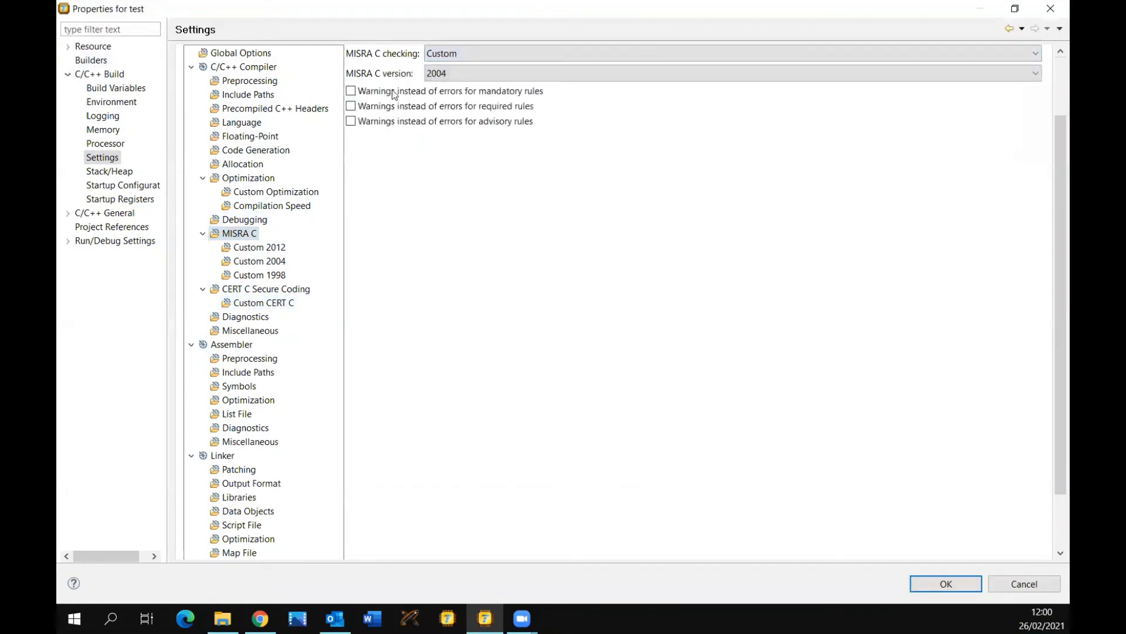
{"action": "left_click", "coordinate": [540, 54]}
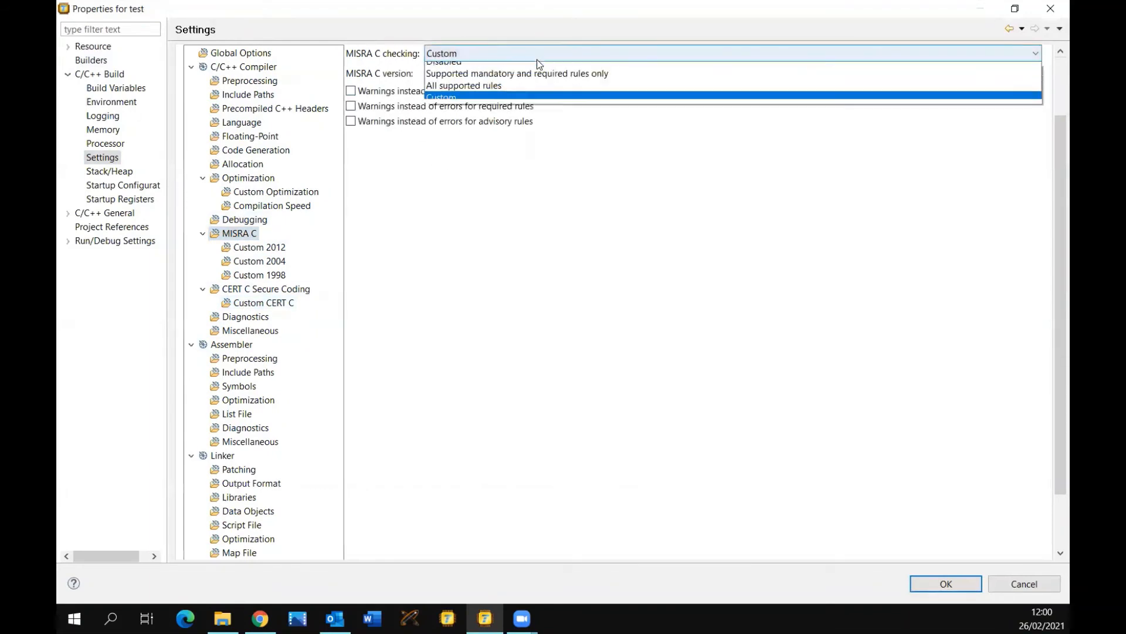
{"action": "left_click", "coordinate": [537, 65]}
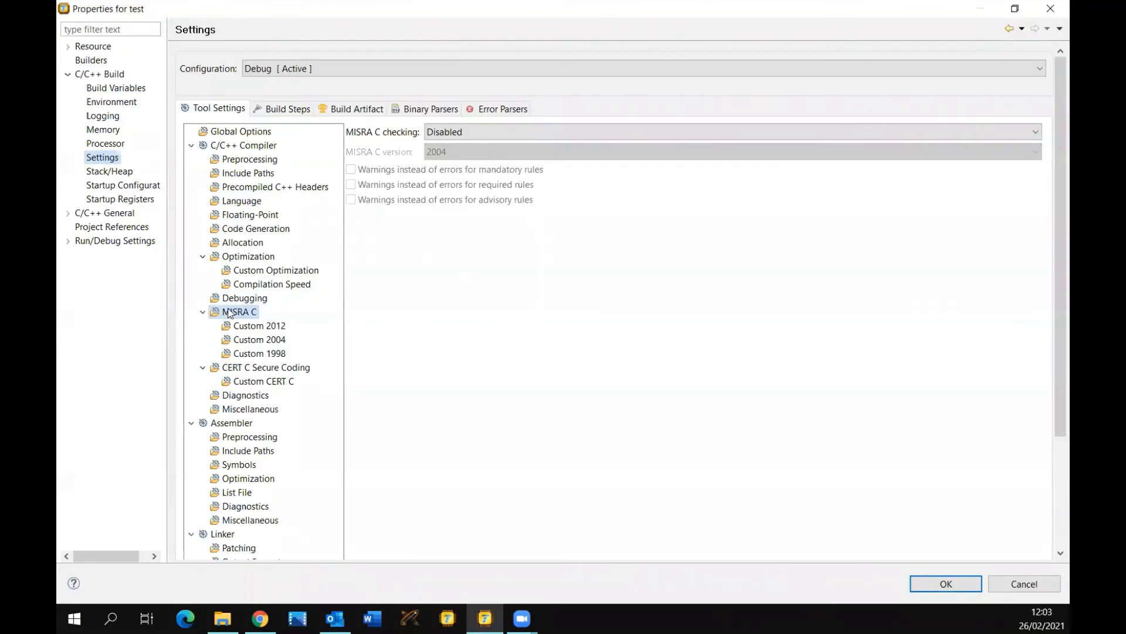
- Examine the C/C++ General Code Analysis rules and their severities, including the No return rule
{"action": "left_click", "coordinate": [67, 73]}
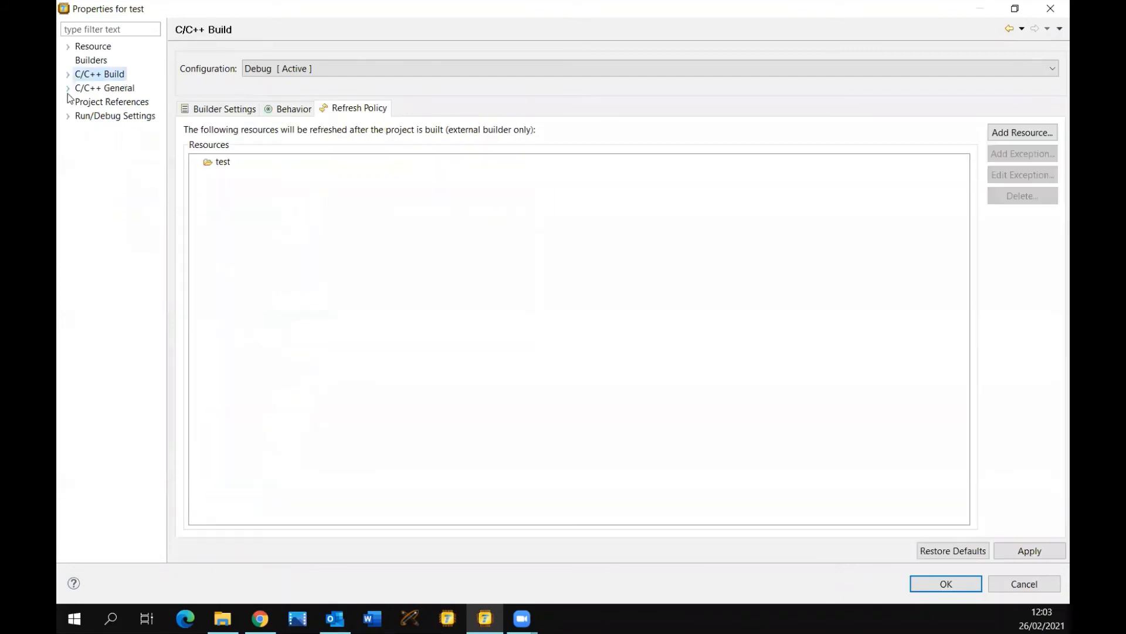
{"action": "left_click", "coordinate": [68, 88]}
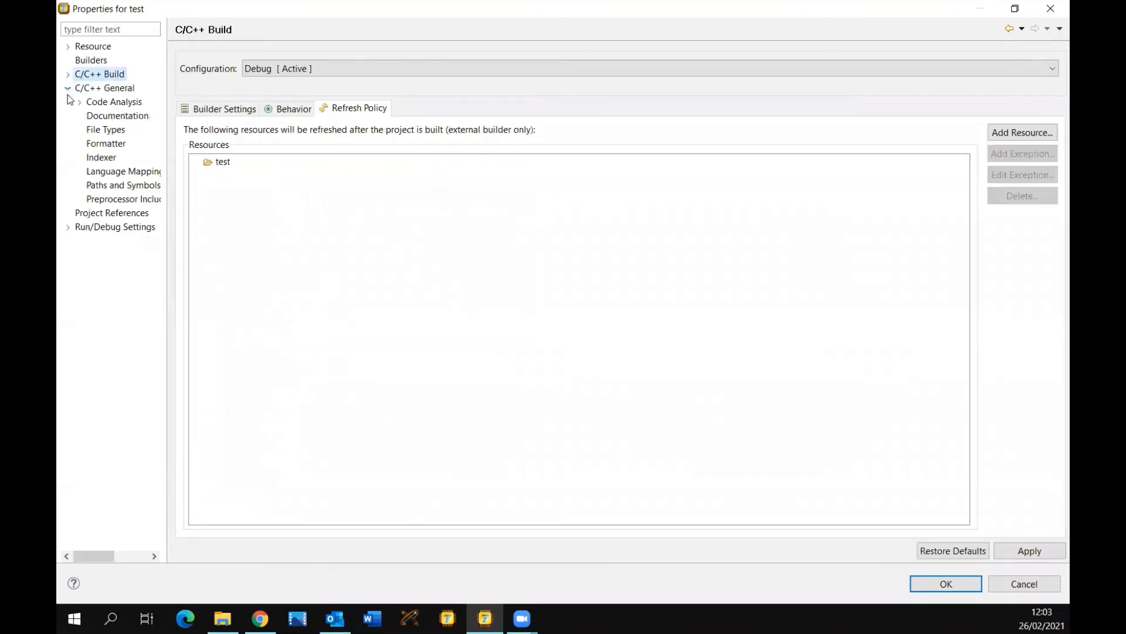
{"action": "left_click", "coordinate": [119, 103]}
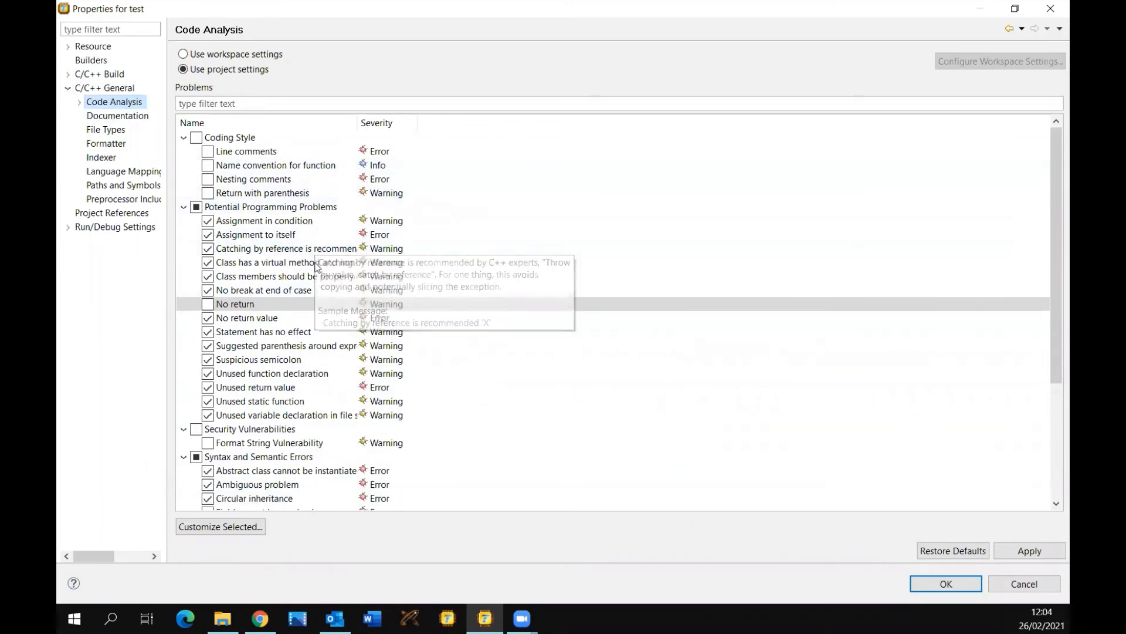
{"action": "scroll", "coordinate": [504, 226], "scroll_direction": "down", "scroll_amount": 4}
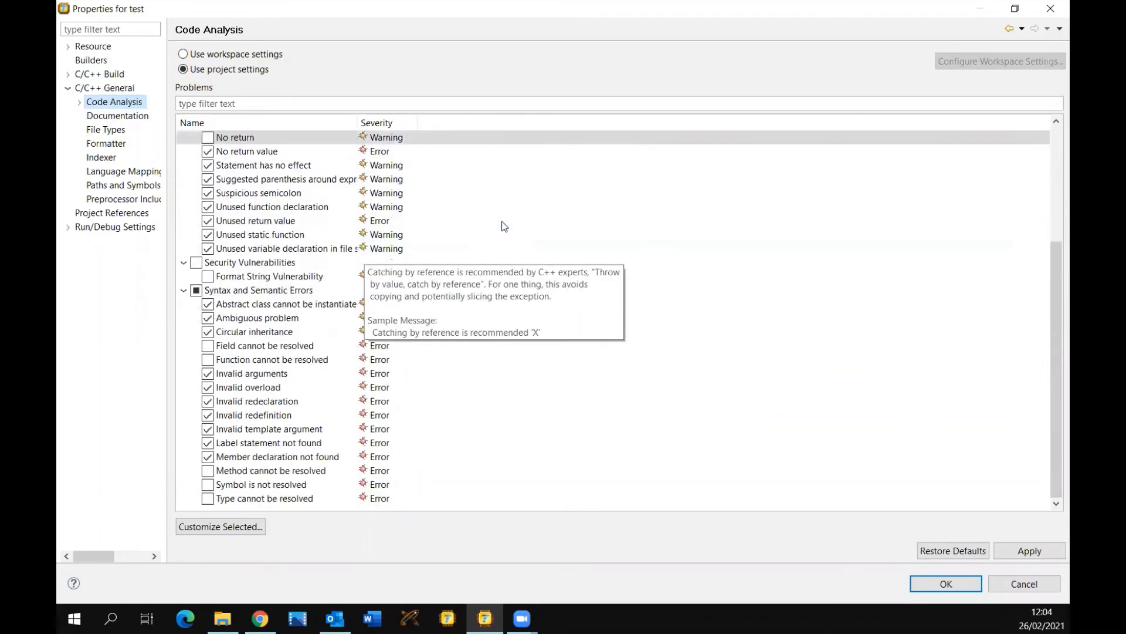
{"action": "scroll", "coordinate": [441, 415], "scroll_direction": "up", "scroll_amount": 1}
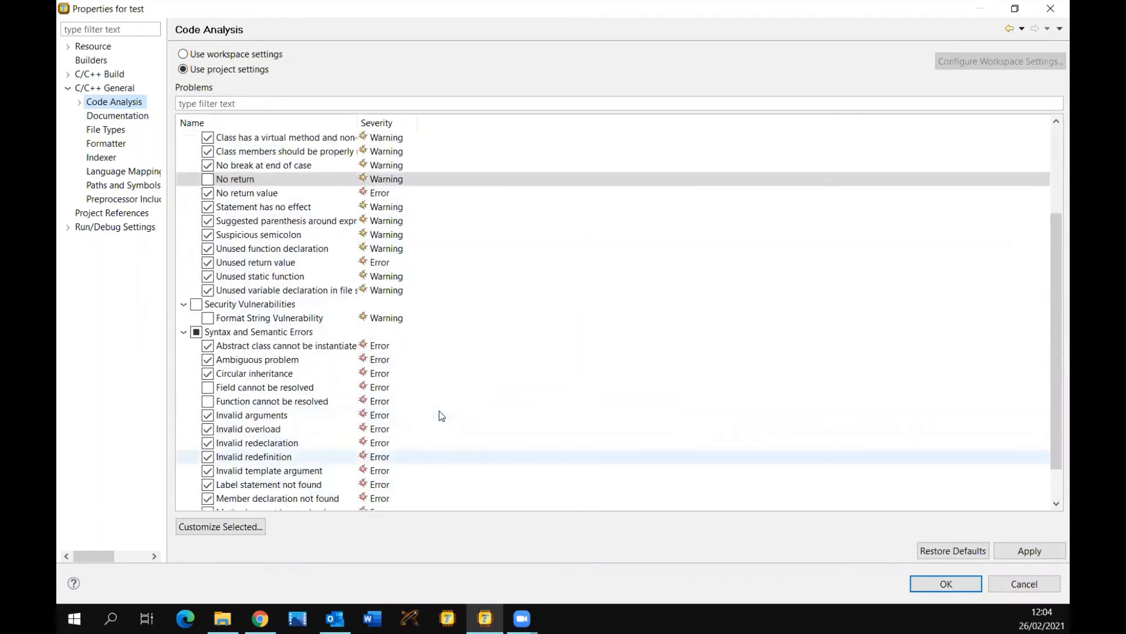
{"action": "scroll", "coordinate": [442, 415], "scroll_direction": "up", "scroll_amount": 3}
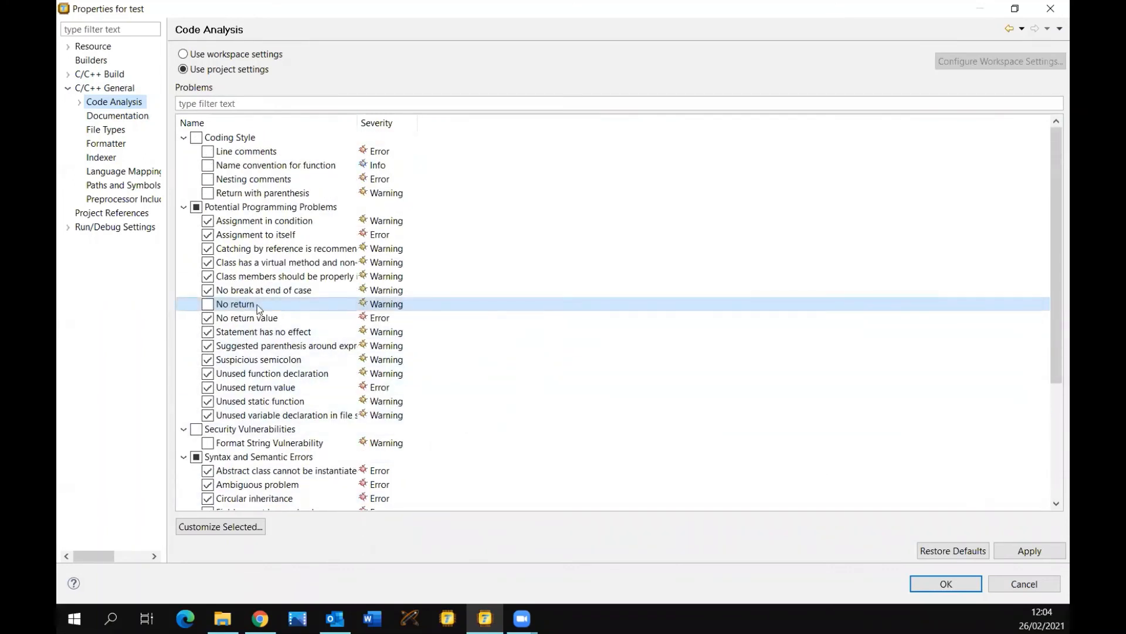
{"action": "mouse_move", "coordinate": [257, 309]}
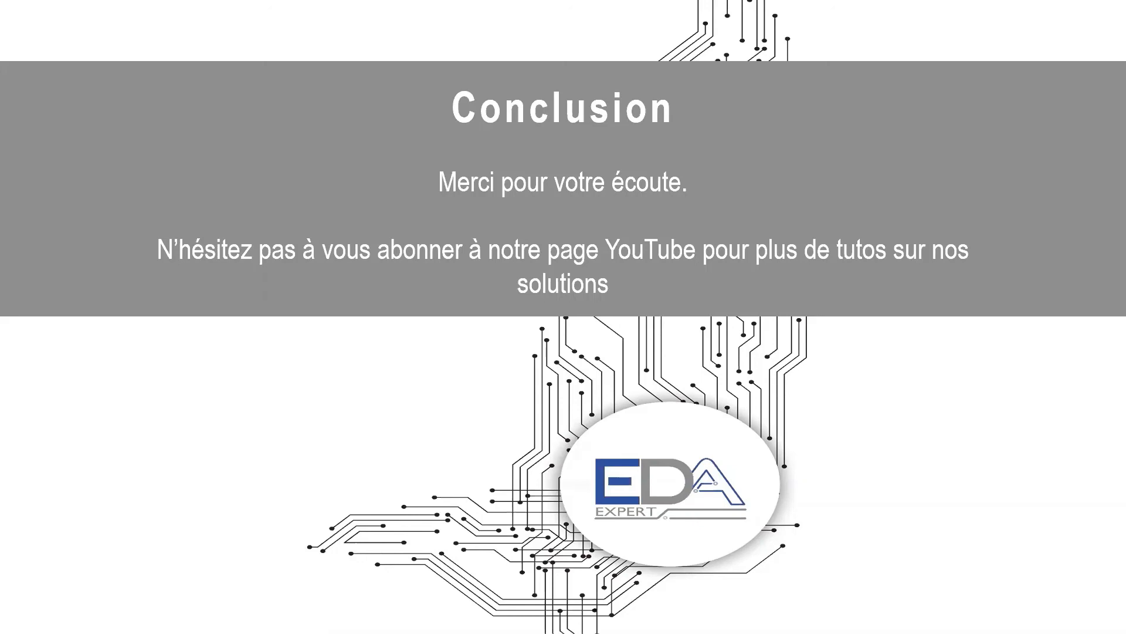
{"action": "left_click", "coordinate": [832, 155]}
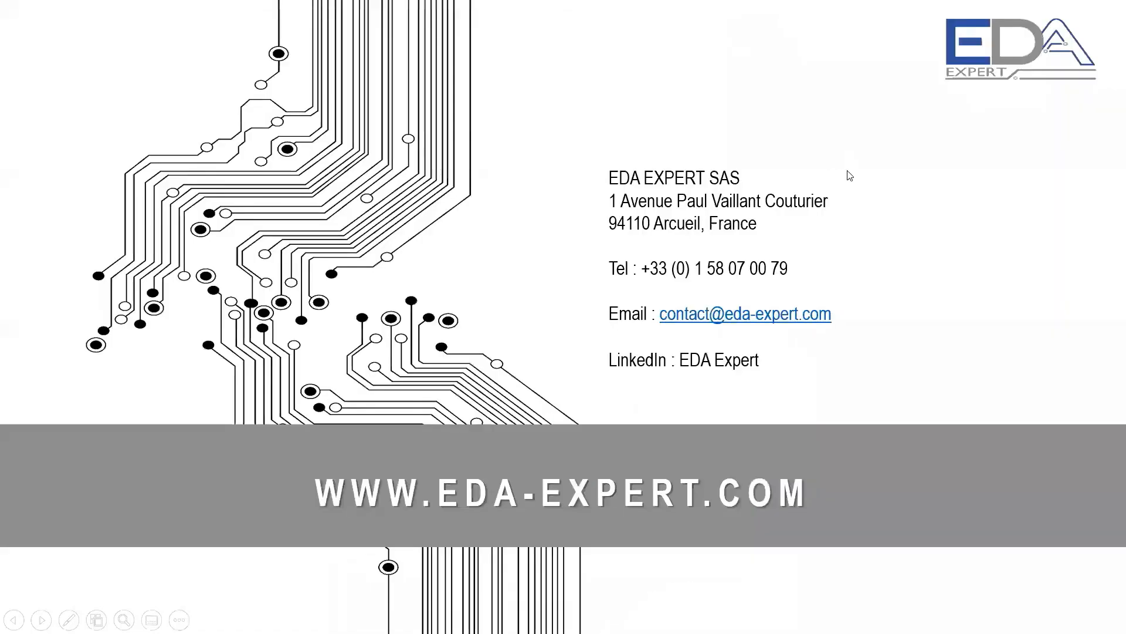